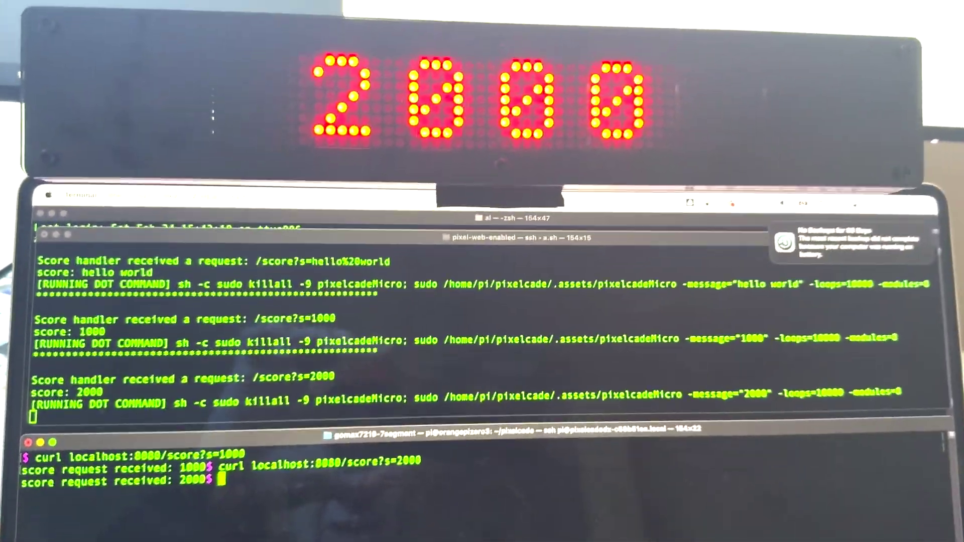
Step: Recall the previous curl score request from the command history
{"action": "key", "text": "Up"}
Step: Edit the recalled score command, discard it, and browse history toward ./scoretest.sh
{"action": "key", "text": "BackSpace"}
{"action": "key", "text": "BackSpace"}
{"action": "key", "text": "BackSpace"}
{"action": "type", "text": "1000"}
{"action": "key", "text": "Down"}
{"action": "type", "text": "./scoretest.sh"}
{"action": "key", "text": "Up"}
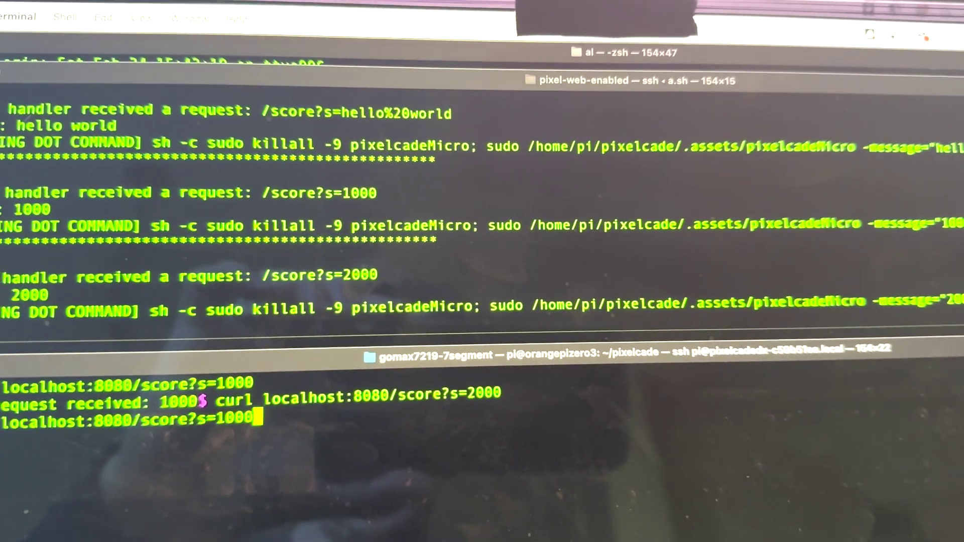
{"action": "key", "text": "Down"}
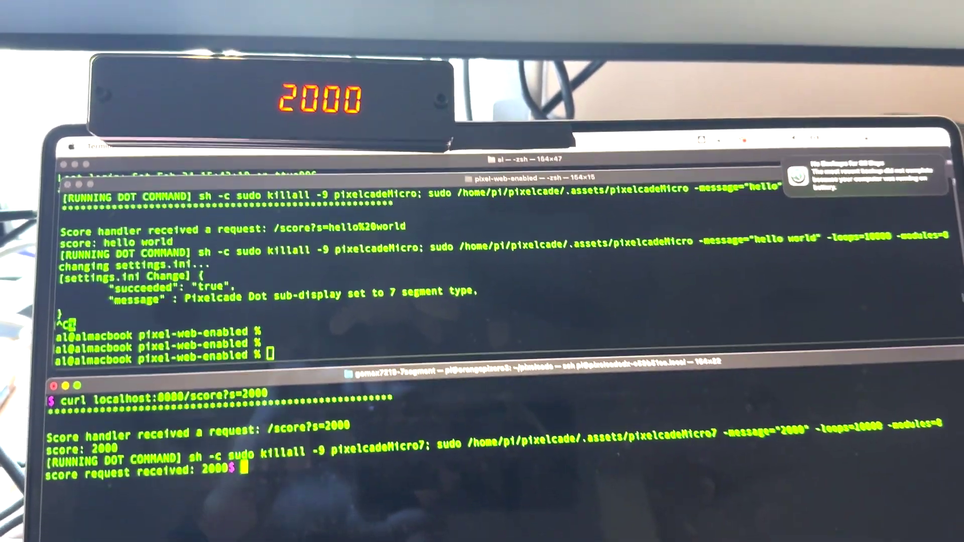
Step: Recall an earlier curl score command from history
{"action": "key", "text": "Up"}
Step: Browse command history back and forth for the earlier score commands
{"action": "key", "text": "Up"}
{"action": "key", "text": "Up"}
{"action": "key", "text": "Down"}
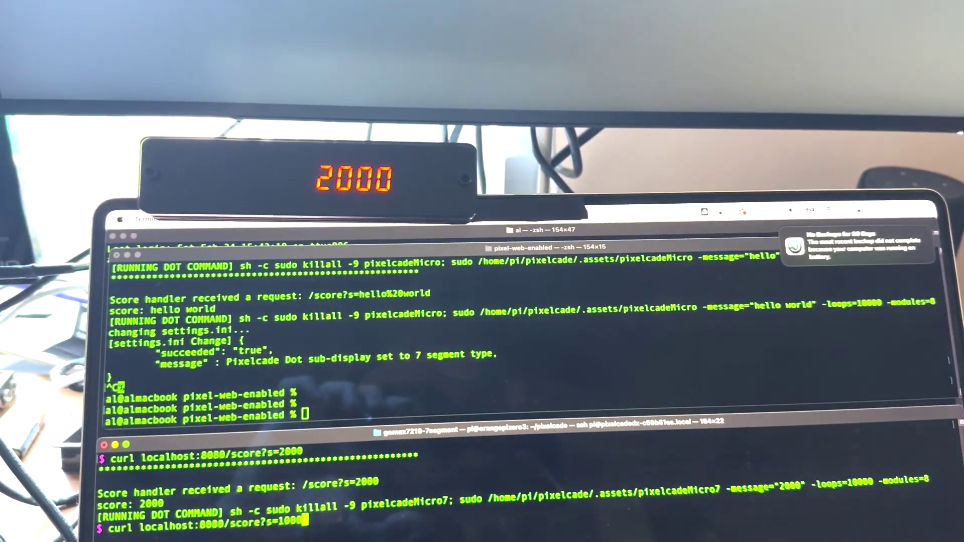
{"action": "key", "text": "Up"}
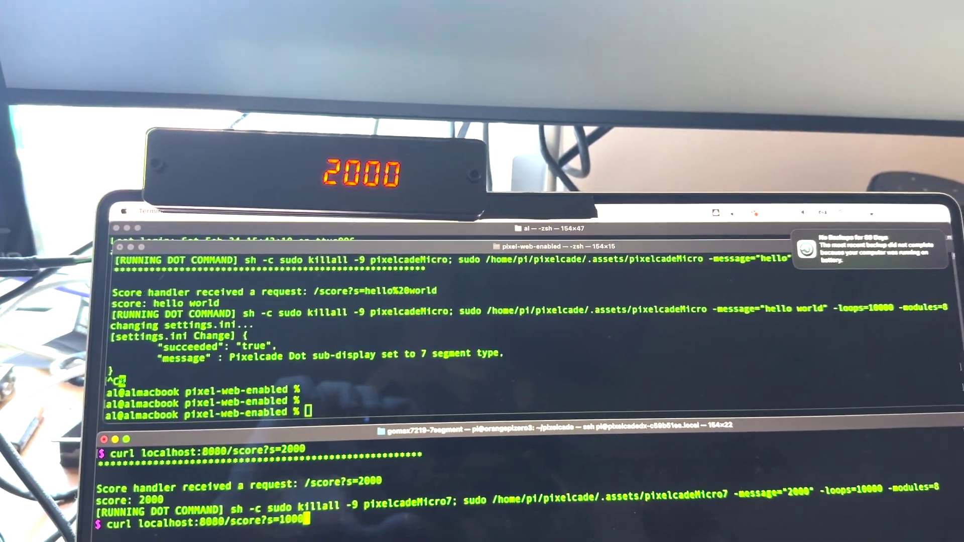
{"action": "key", "text": "Up"}
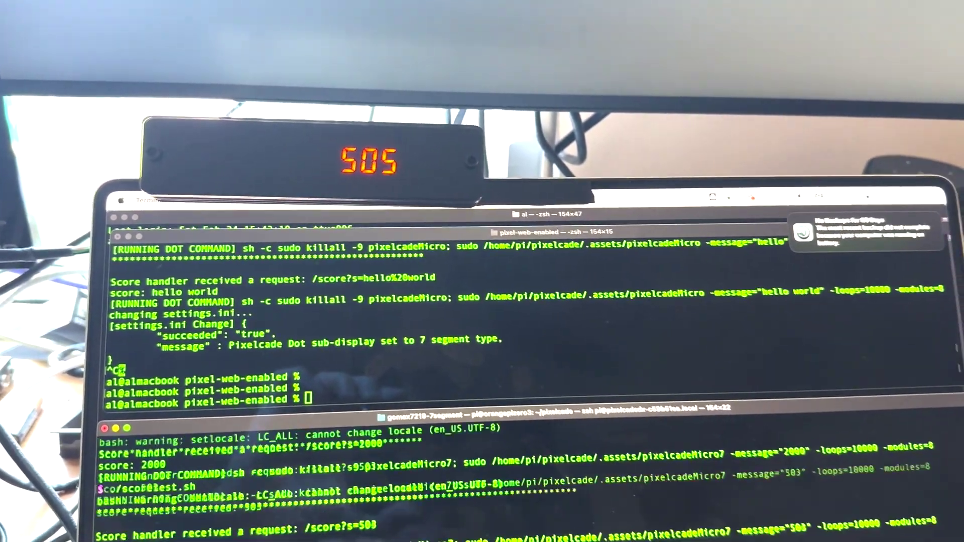